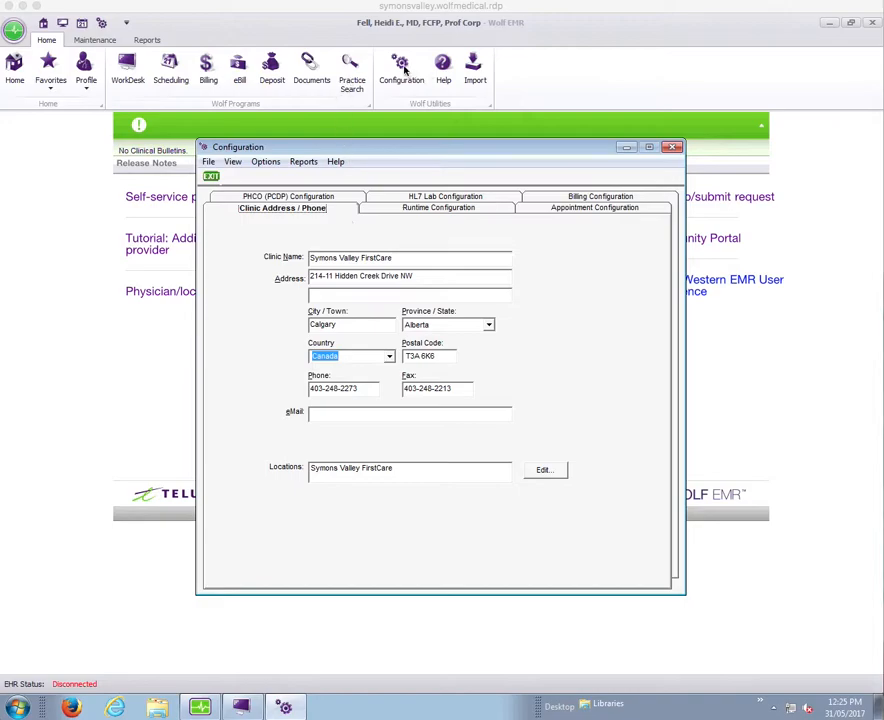
- Add an investigation type with ID 8 and description Scores, save it, and close the investigation types list
{"action": "left_click", "coordinate": [234, 164]}
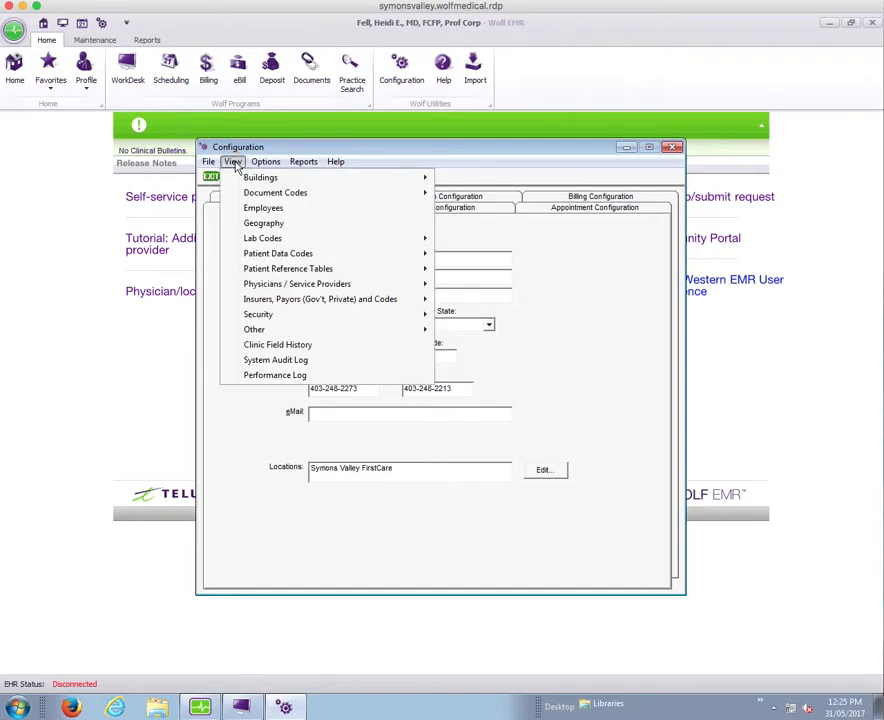
{"action": "mouse_move", "coordinate": [278, 258]}
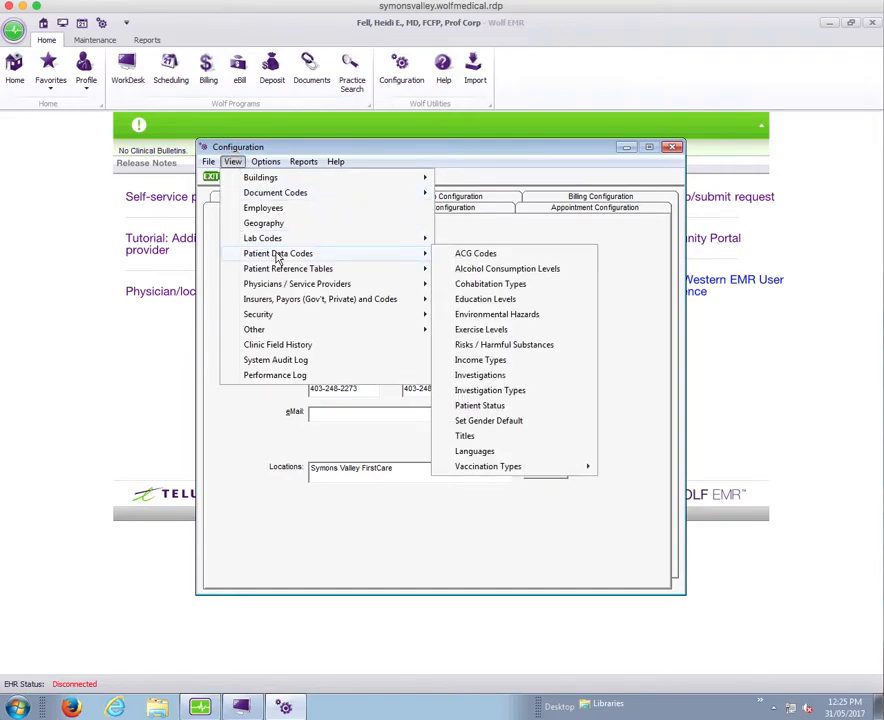
{"action": "left_click", "coordinate": [485, 398]}
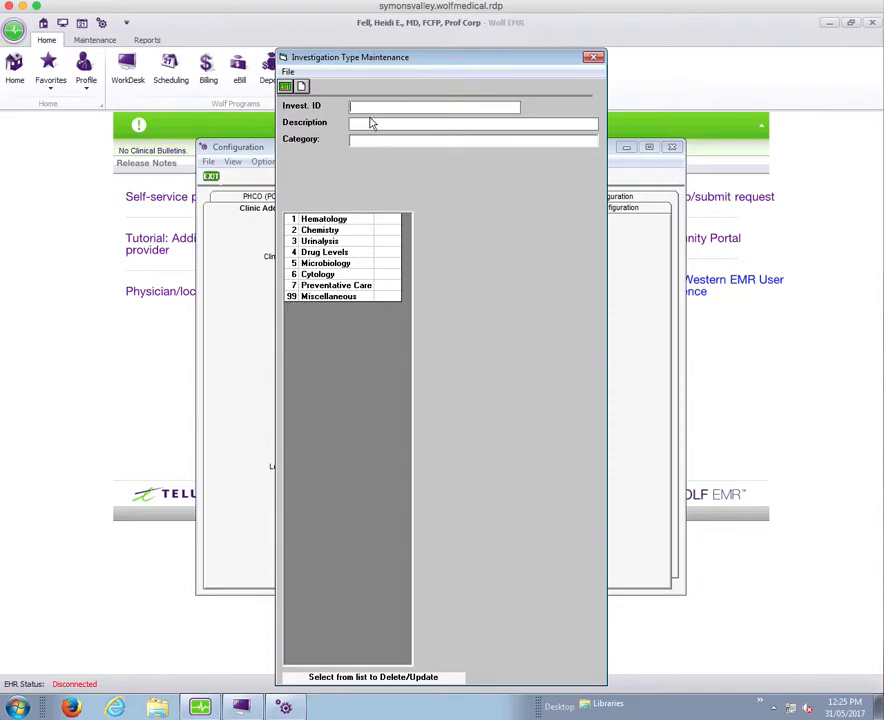
{"action": "type", "text": "8"}
{"action": "type", "text": "Scores"}
{"action": "left_click", "coordinate": [318, 86]}
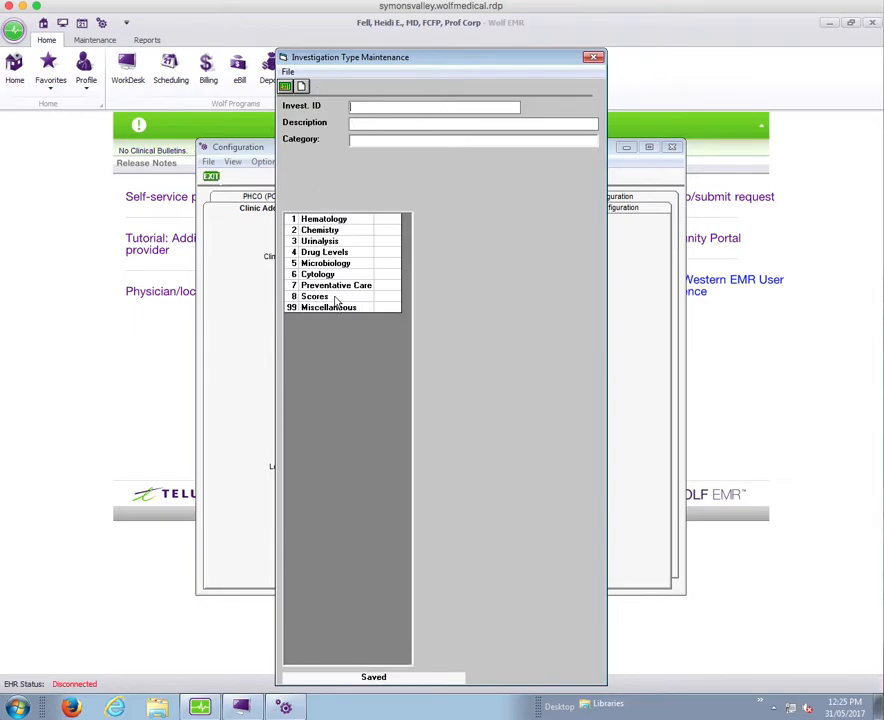
{"action": "left_click", "coordinate": [286, 88]}
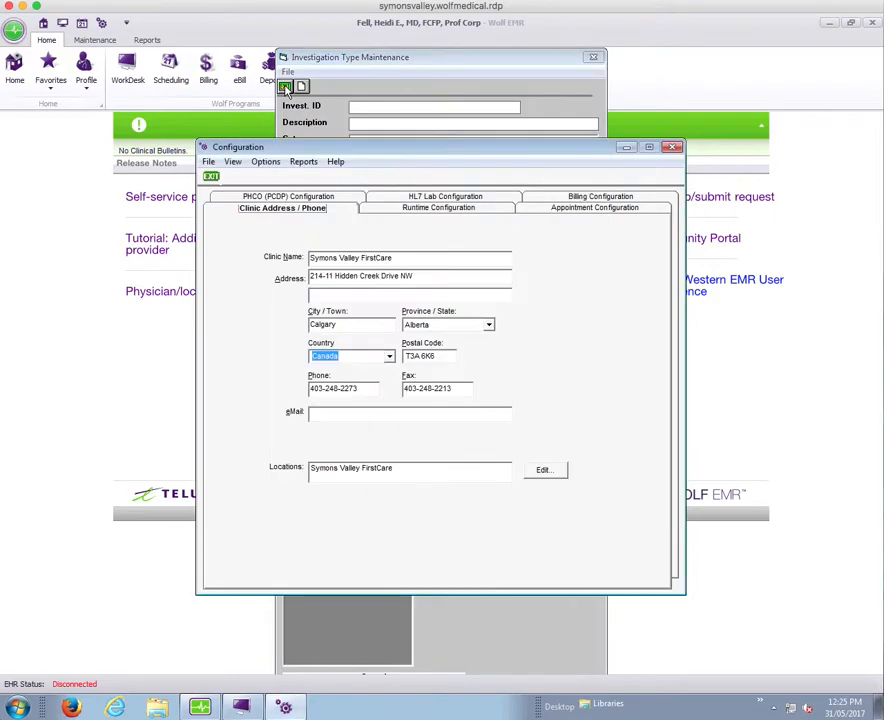
- Open the patient investigations maintenance list, view the Albumin entry as an example, and reset the form to a blank record
{"action": "left_click", "coordinate": [233, 162]}
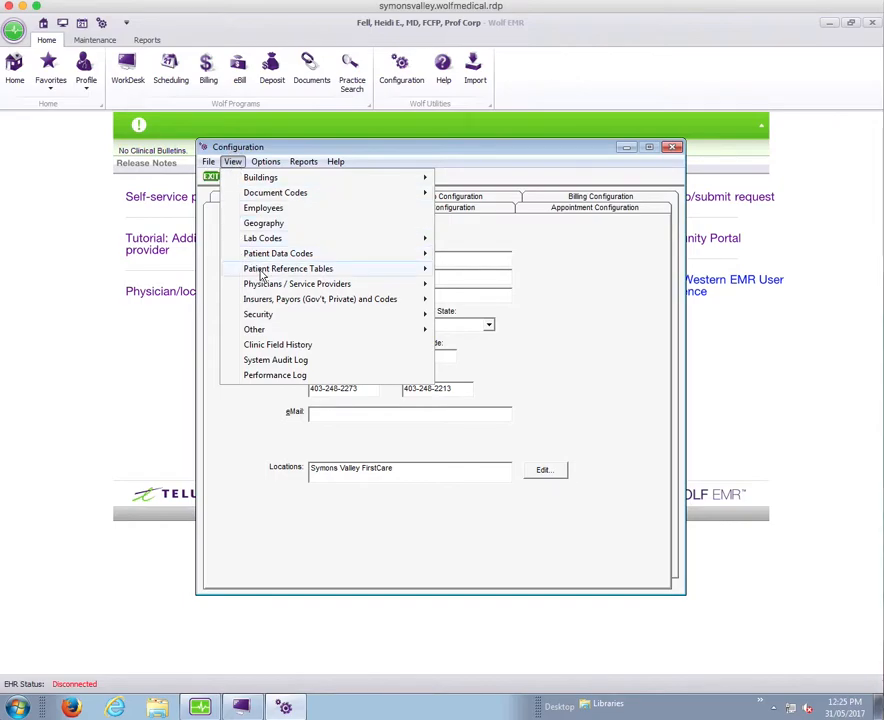
{"action": "mouse_move", "coordinate": [271, 258]}
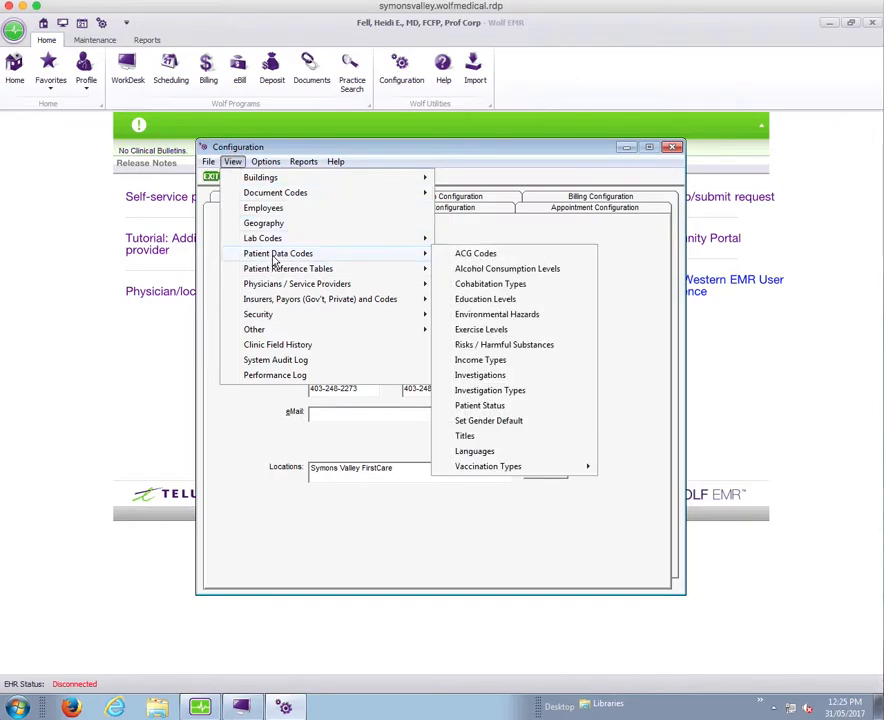
{"action": "left_click", "coordinate": [489, 376]}
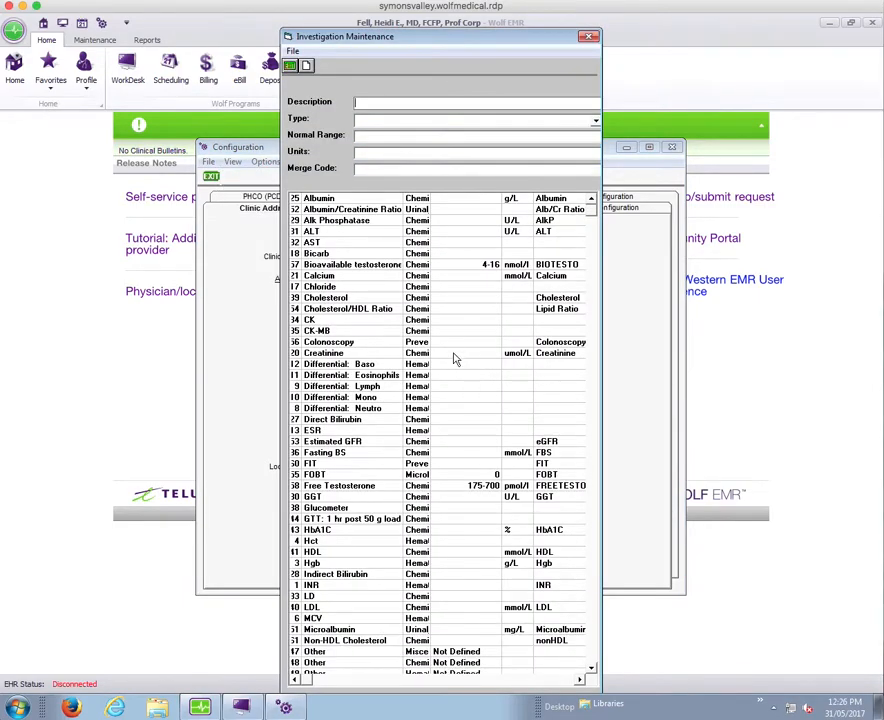
{"action": "left_click", "coordinate": [296, 201]}
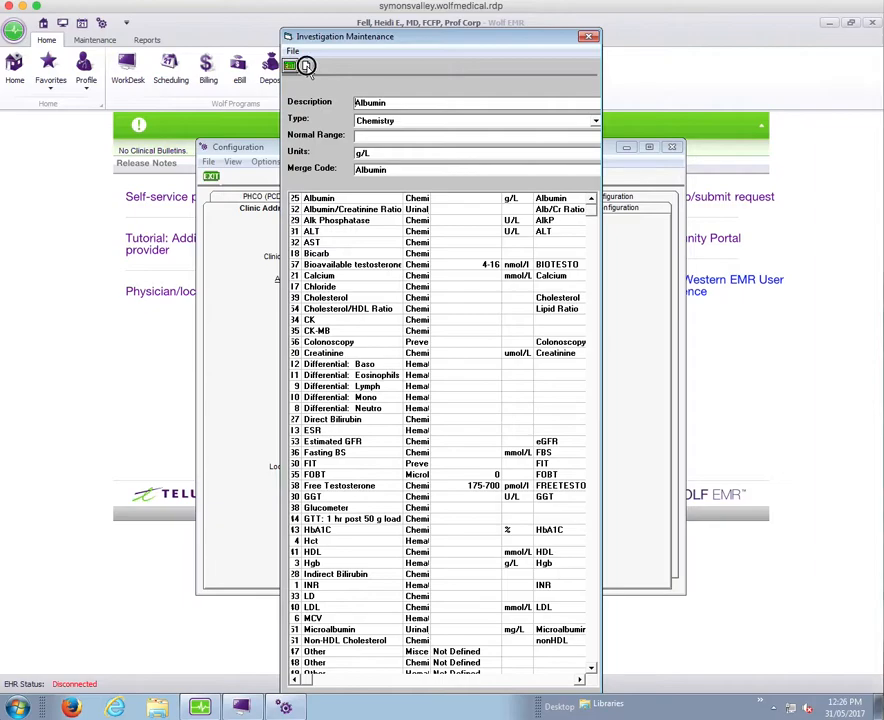
{"action": "left_click", "coordinate": [307, 67]}
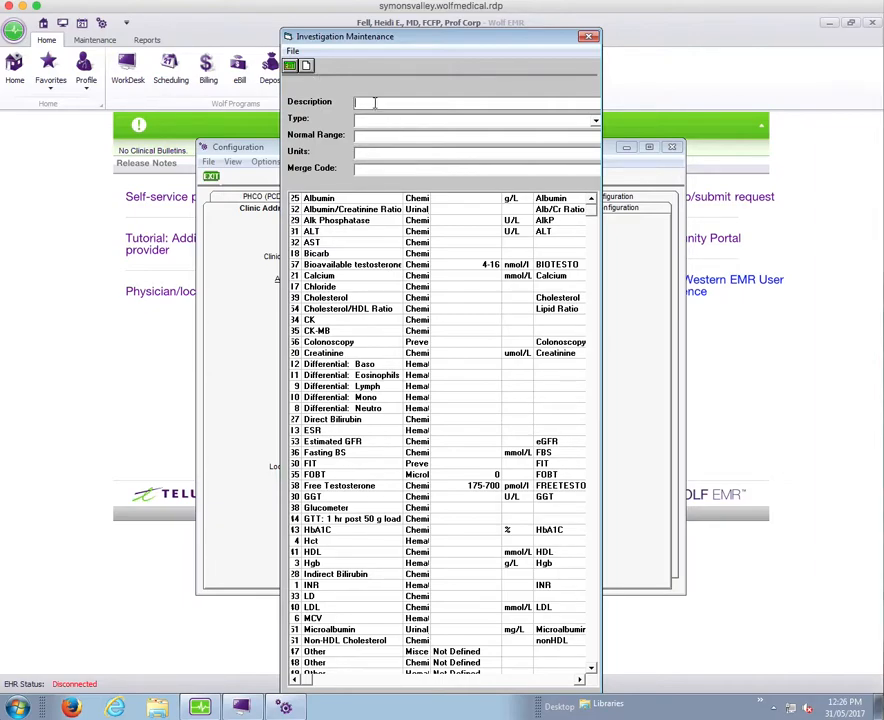
- Enter "Pain Disability Index (PDI)" as the description of the new investigation
{"action": "type", "text": "Pain Disability Ind"}
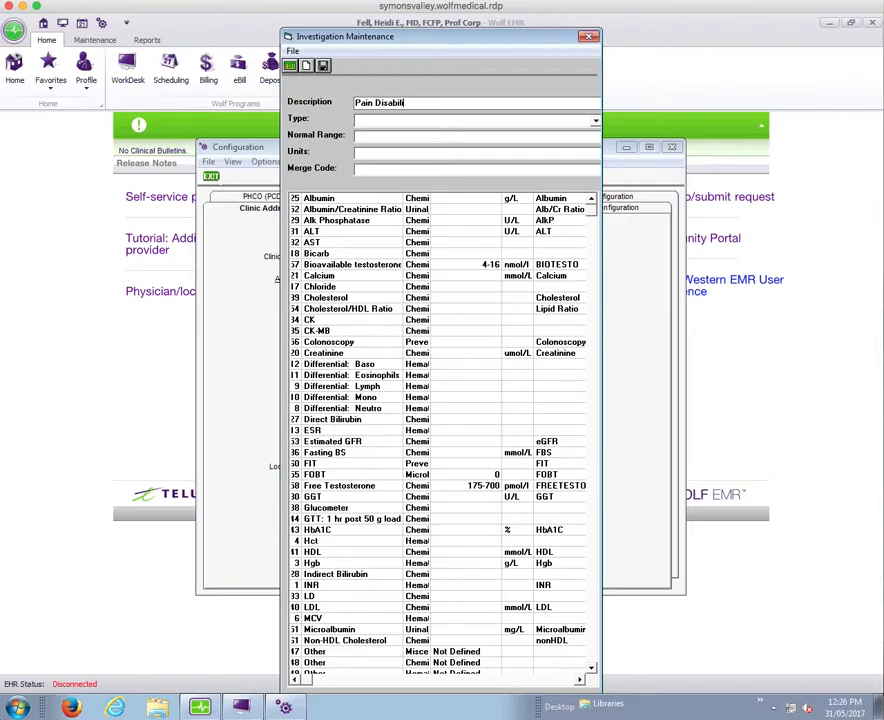
{"action": "type", "text": "ex 9PDI"}
{"action": "key", "text": "BackSpace"}
{"action": "key", "text": "BackSpace"}
{"action": "key", "text": "BackSpace"}
{"action": "key", "text": "BackSpace"}
{"action": "type", "text": "(PDI"}
- Set the Pain Disability Index investigation's type to Scores and its merge code to PDI, and save it
{"action": "left_click", "coordinate": [597, 120]}
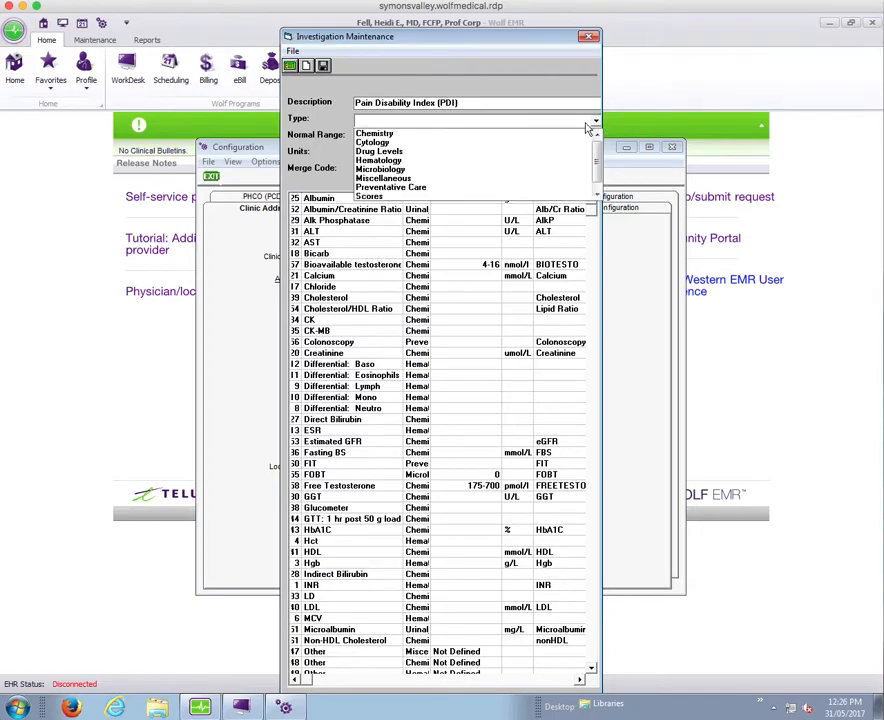
{"action": "left_click", "coordinate": [379, 198]}
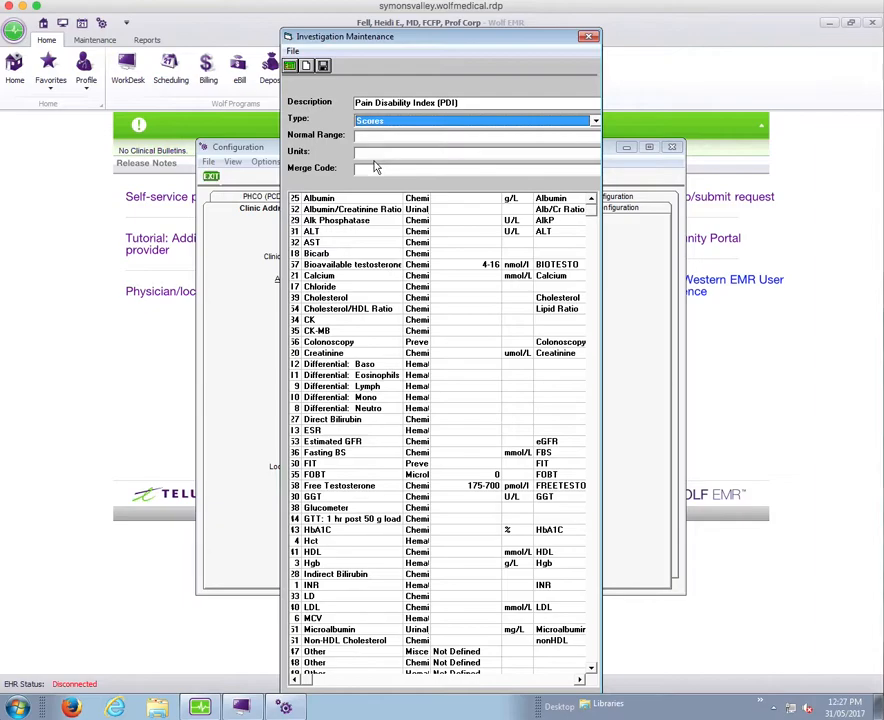
{"action": "left_click", "coordinate": [370, 170]}
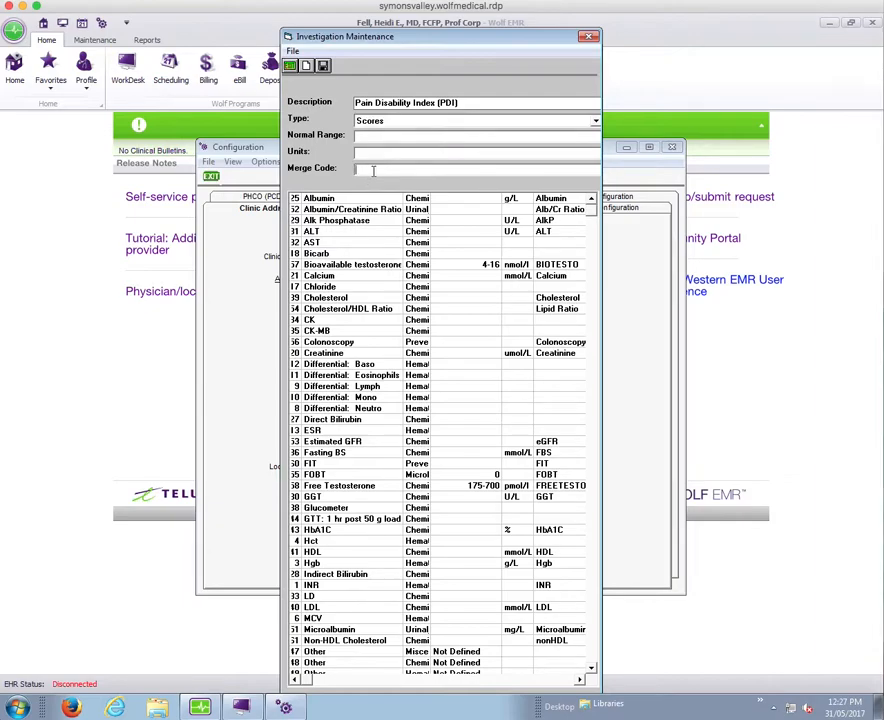
{"action": "type", "text": "PDI"}
{"action": "left_click", "coordinate": [323, 66]}
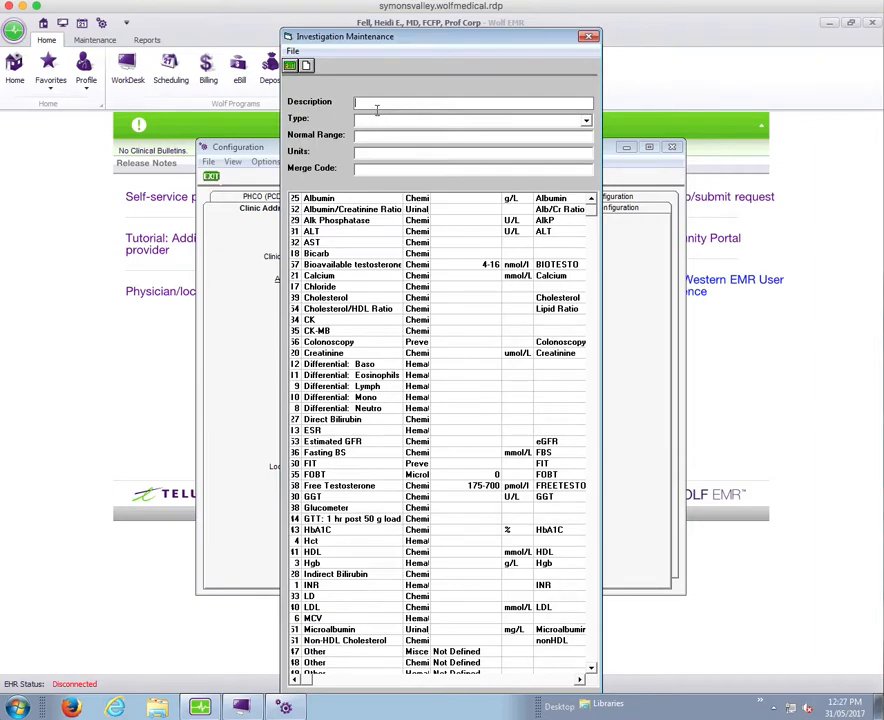
- Add an investigation named Frailty with type Scores and merge code Frailty, save it, and close the investigations list
{"action": "type", "text": "Frailty"}
{"action": "left_click", "coordinate": [459, 122]}
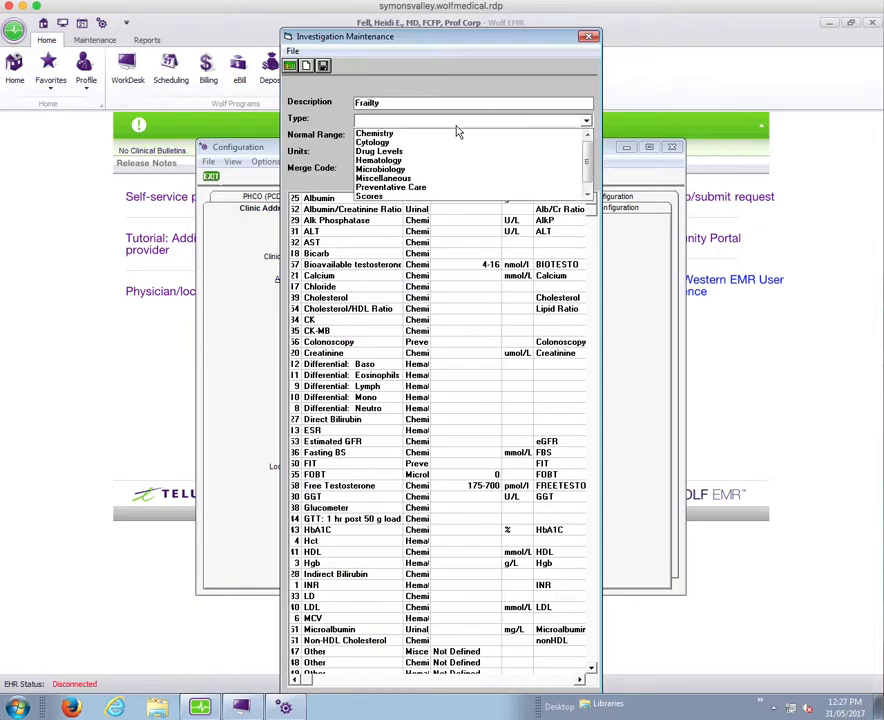
{"action": "left_click", "coordinate": [394, 197]}
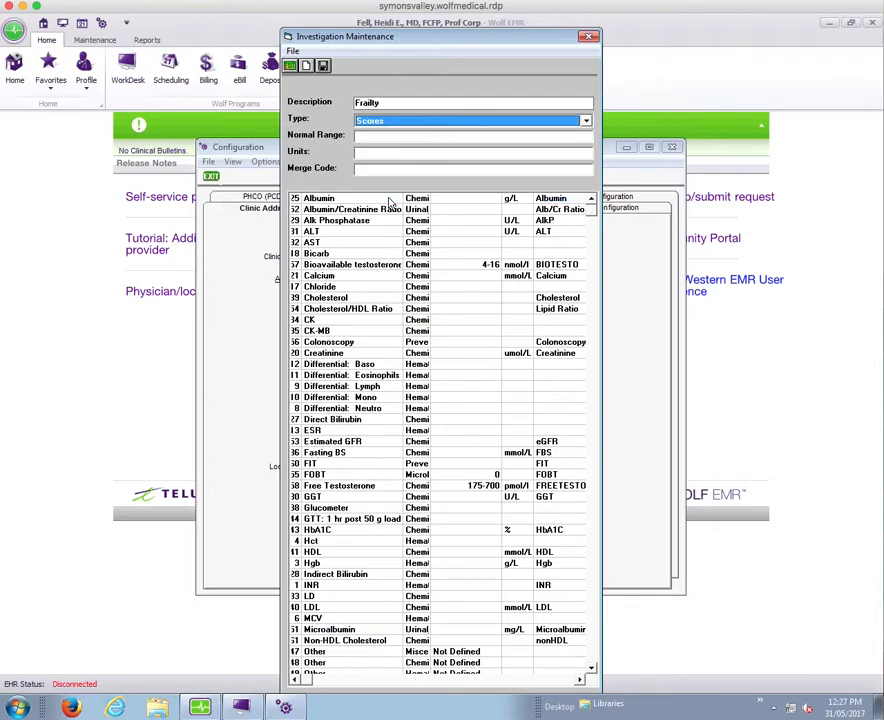
{"action": "left_click", "coordinate": [380, 171]}
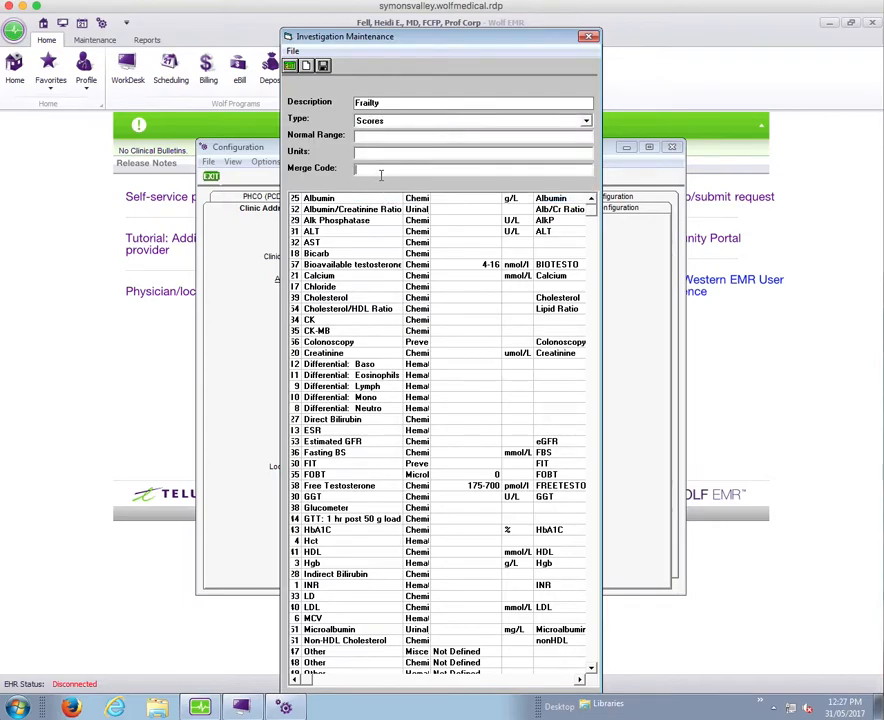
{"action": "type", "text": "Frailty"}
{"action": "left_click", "coordinate": [323, 66]}
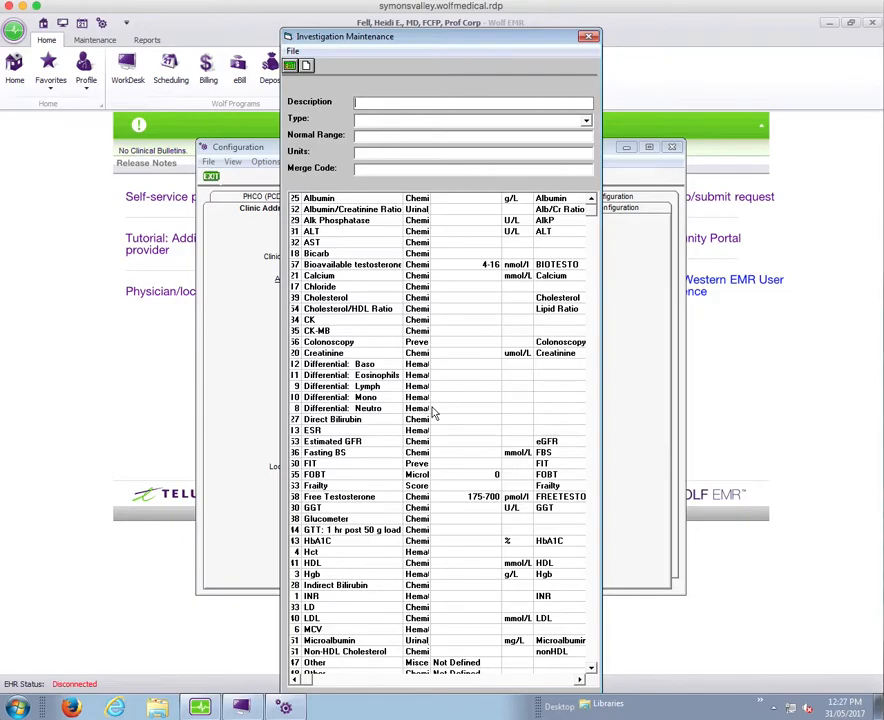
{"action": "left_click", "coordinate": [291, 67]}
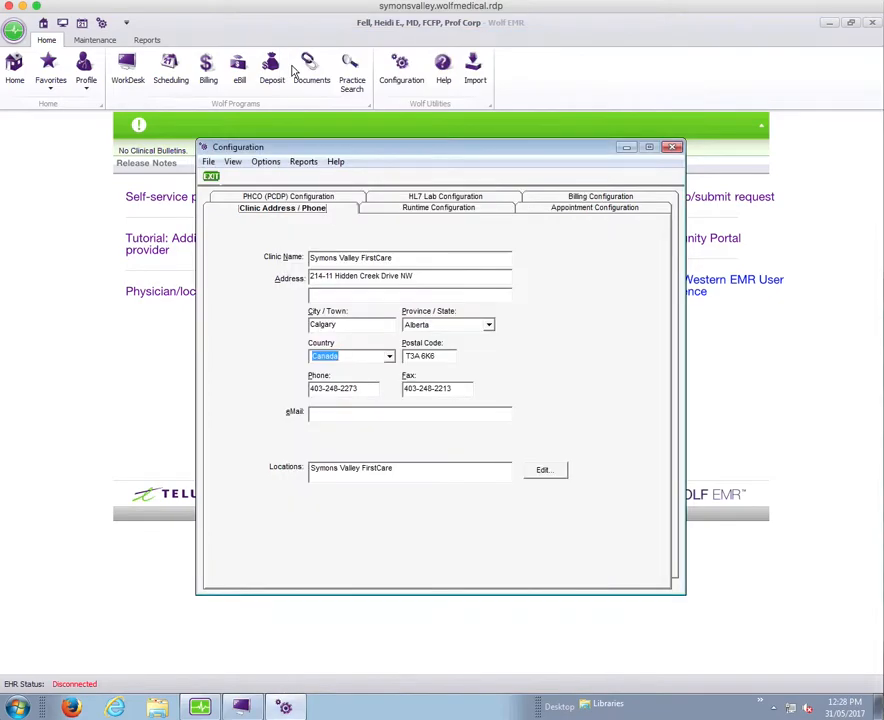
- Add and save a lab code PDI with the description "Pain Disability Index" and merge code PDI
{"action": "left_click", "coordinate": [233, 166]}
{"action": "mouse_move", "coordinate": [268, 244]}
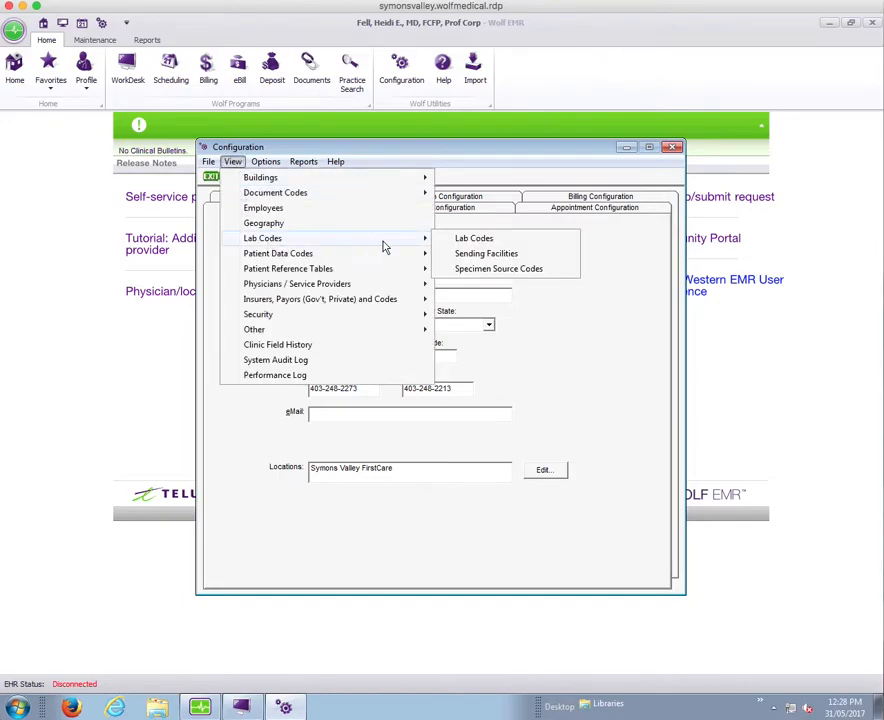
{"action": "left_click", "coordinate": [488, 243]}
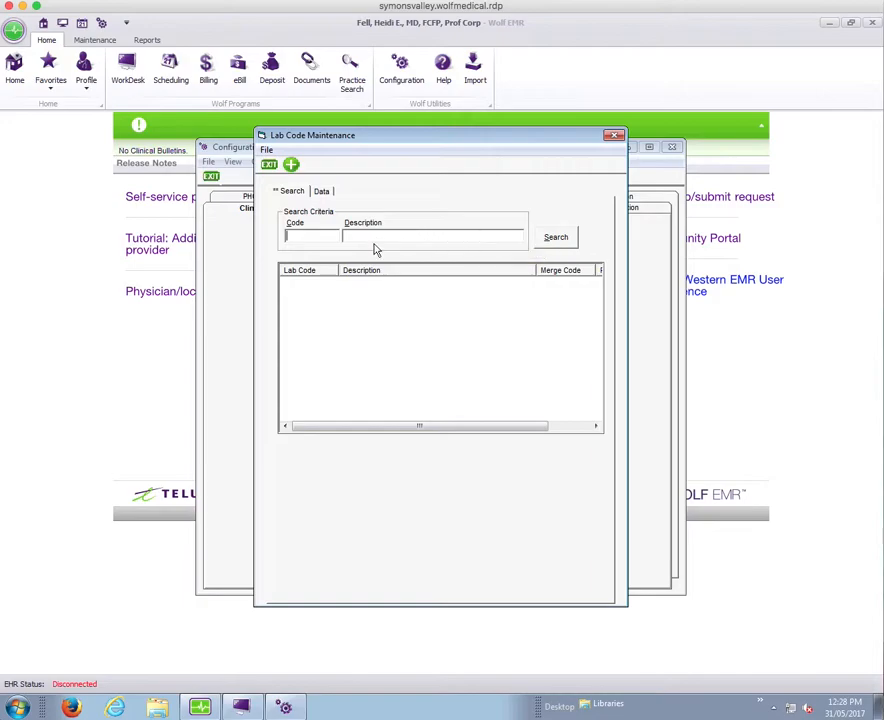
{"action": "left_click", "coordinate": [291, 166]}
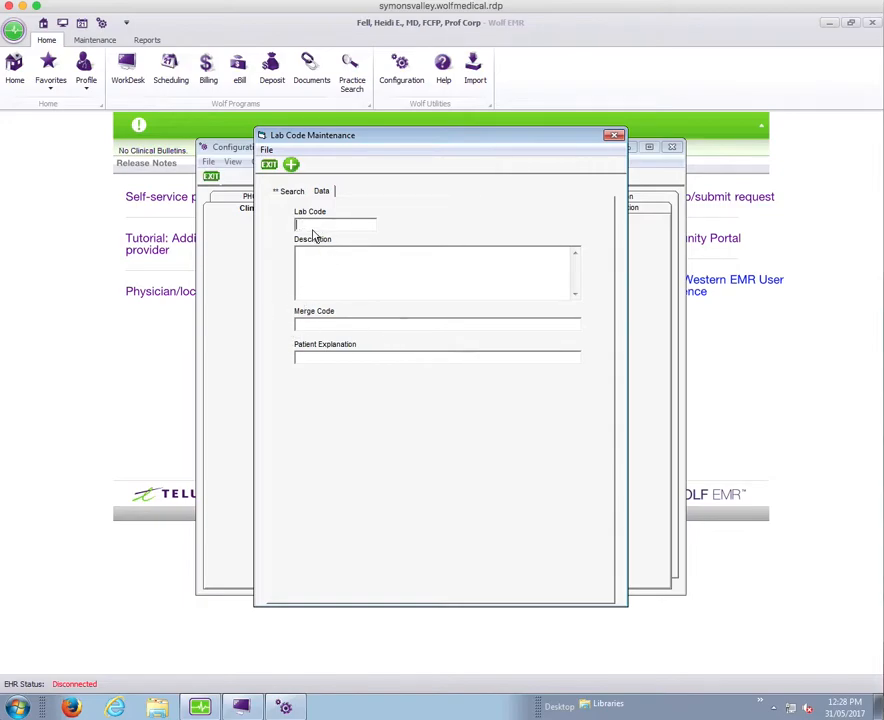
{"action": "type", "text": "PDI"}
{"action": "left_click", "coordinate": [326, 258]}
{"action": "type", "text": "Pain"}
{"action": "type", "text": "Disability Index"}
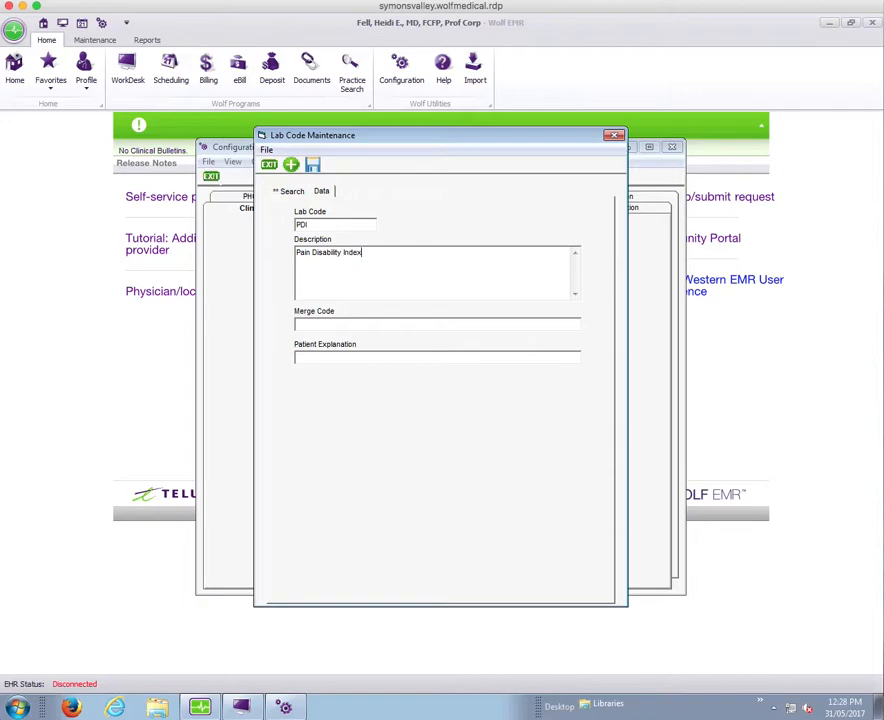
{"action": "left_click", "coordinate": [326, 324]}
{"action": "type", "text": "PDI"}
{"action": "left_click", "coordinate": [314, 167]}
{"action": "left_click", "coordinate": [472, 412]}
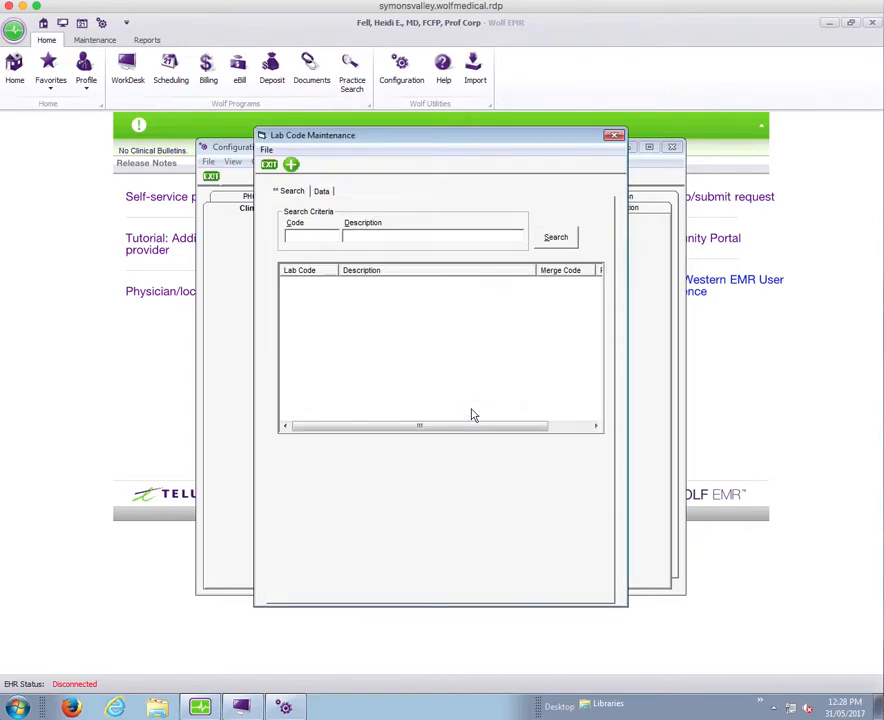
- Add and save a lab code Frailty with description Frailty and merge code Frailty
{"action": "left_click", "coordinate": [292, 166]}
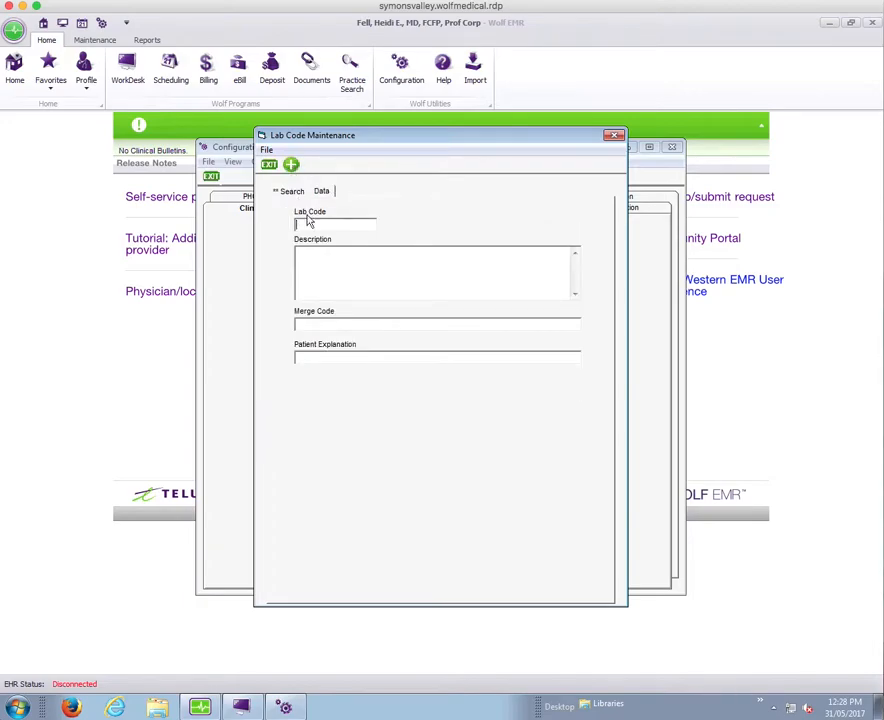
{"action": "type", "text": "Frailty"}
{"action": "left_click", "coordinate": [320, 325]}
{"action": "type", "text": "Frailty"}
{"action": "left_click", "coordinate": [315, 277]}
{"action": "type", "text": "Fria"}
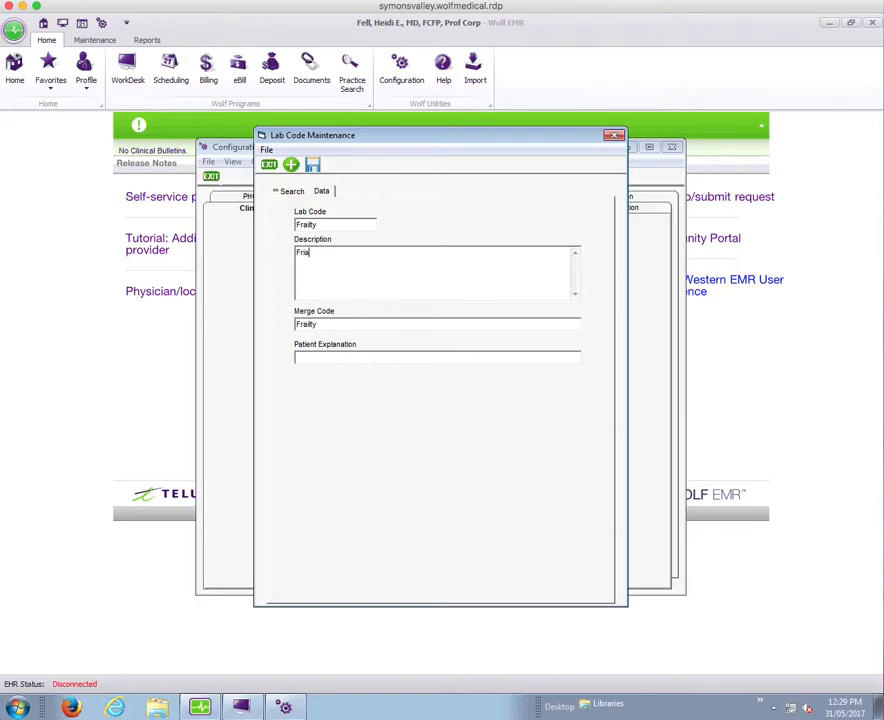
{"action": "key", "text": "BackSpace"}
{"action": "key", "text": "BackSpace"}
{"action": "type", "text": "ailty"}
{"action": "left_click", "coordinate": [314, 168]}
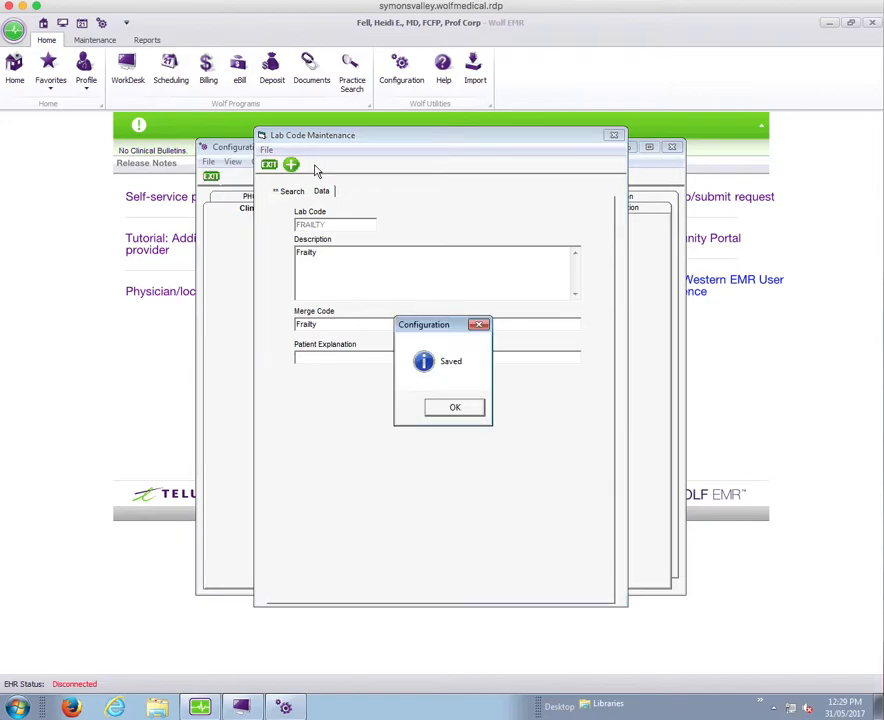
{"action": "left_click", "coordinate": [456, 410]}
- Try to search the lab codes by the description "pdi" and clear that search text
{"action": "left_click", "coordinate": [371, 238]}
{"action": "type", "text": "pdi"}
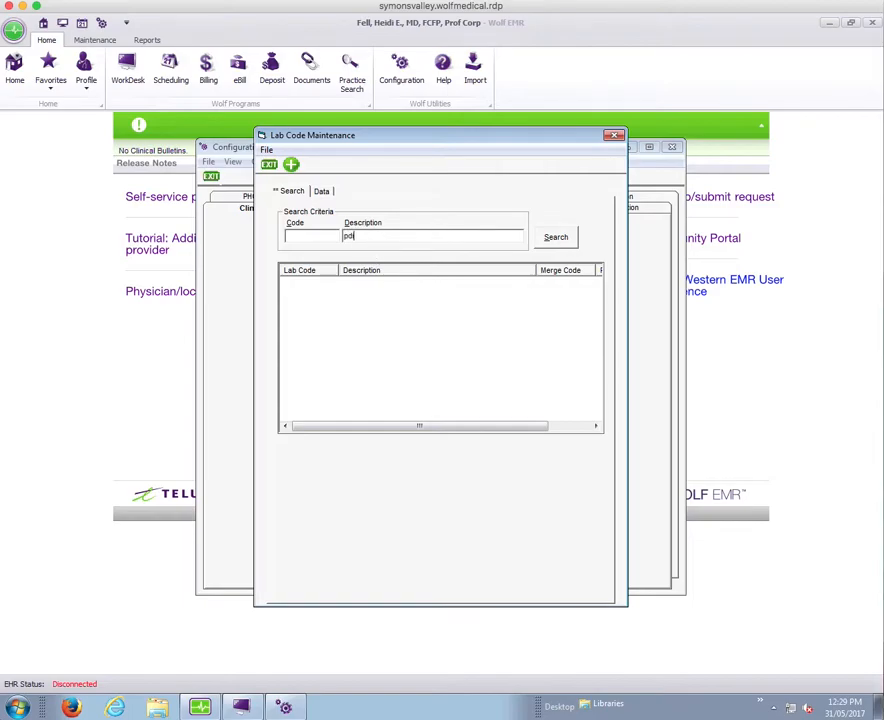
{"action": "key", "text": "Return"}
{"action": "left_click", "coordinate": [532, 410]}
{"action": "double_click", "coordinate": [377, 237]}
{"action": "key", "text": "BackSpace"}
- Search the lab codes by code for "pdi" and for "frailty" to check both new entries
{"action": "left_click", "coordinate": [300, 237]}
{"action": "type", "text": "pdi"}
{"action": "key", "text": "Return"}
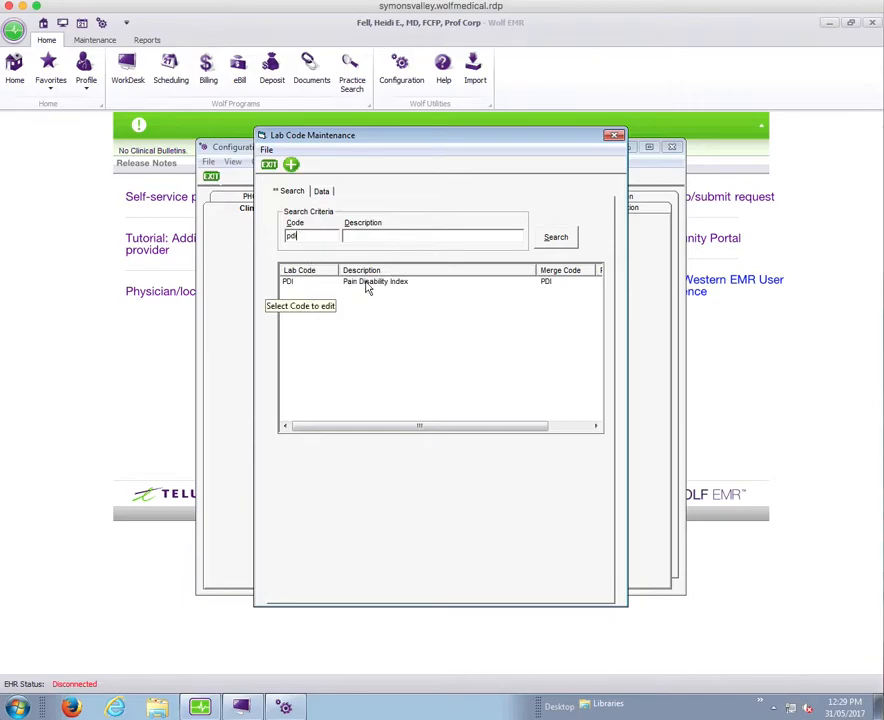
{"action": "left_click_drag", "start_coordinate": [302, 237], "coordinate": [256, 237]}
{"action": "type", "text": "frailty"}
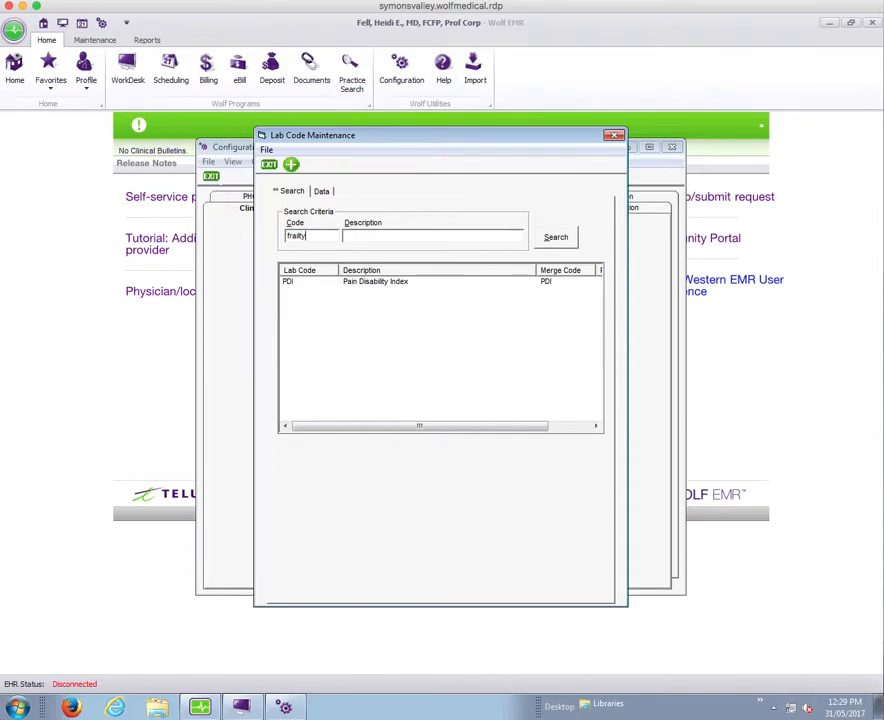
{"action": "key", "text": "Return"}
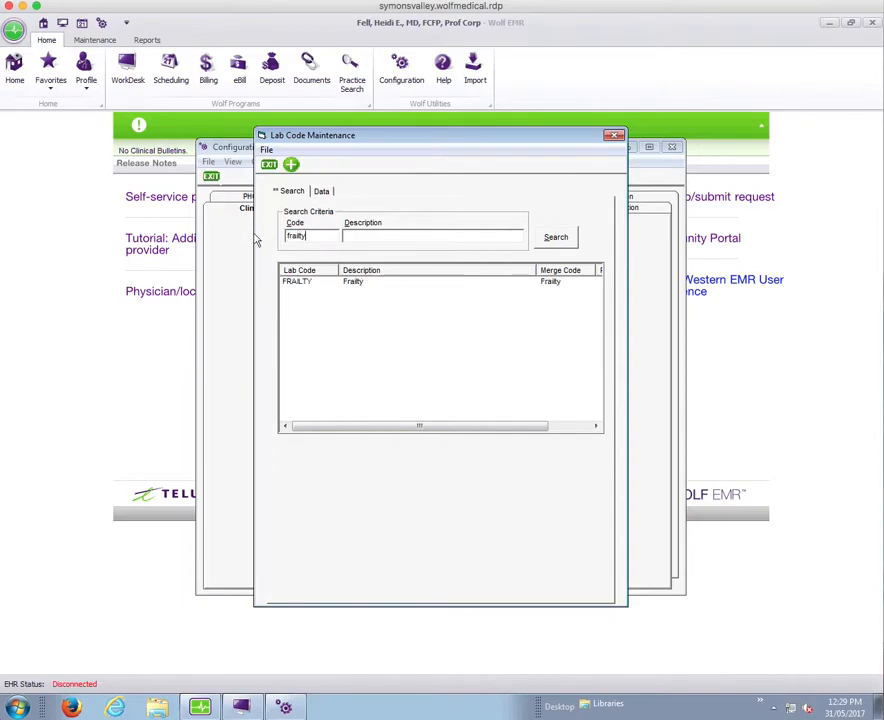